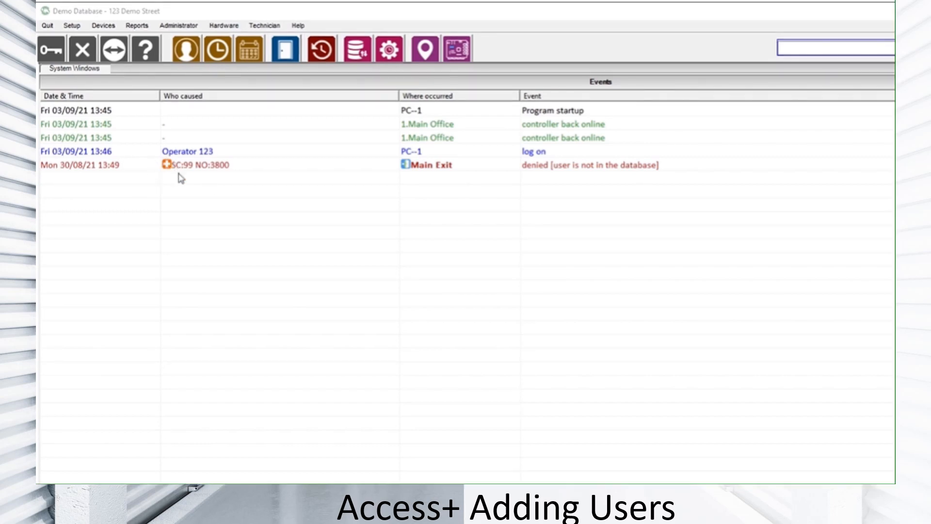
Create a user from the denied Main Exit card event, entering the user's full name and assigning the Staff - Work Hours access group
double_click(166, 166)
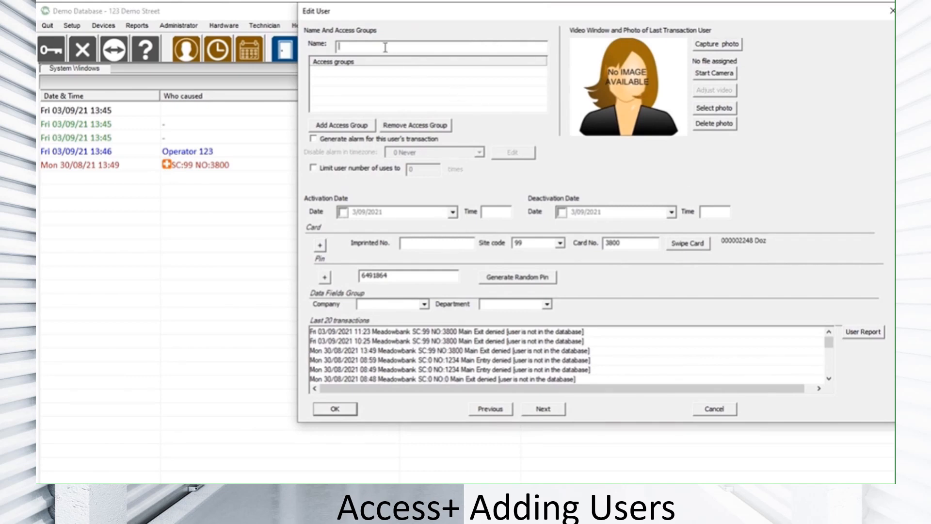
text(John Smith)
click(342, 125)
click(463, 205)
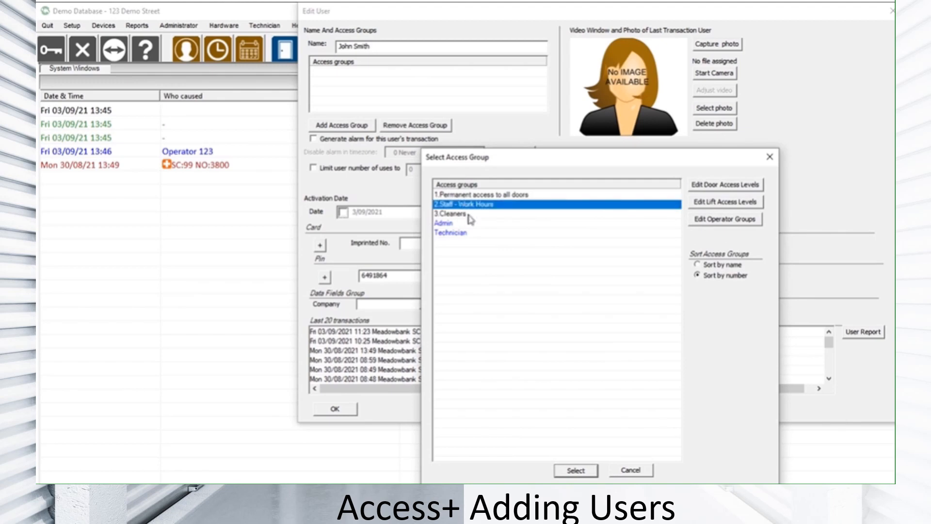
click(576, 470)
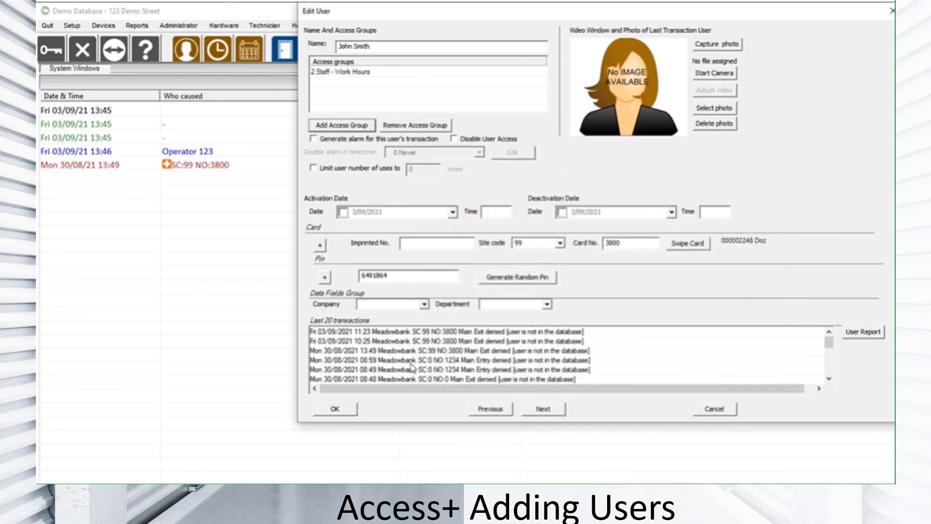
click(335, 408)
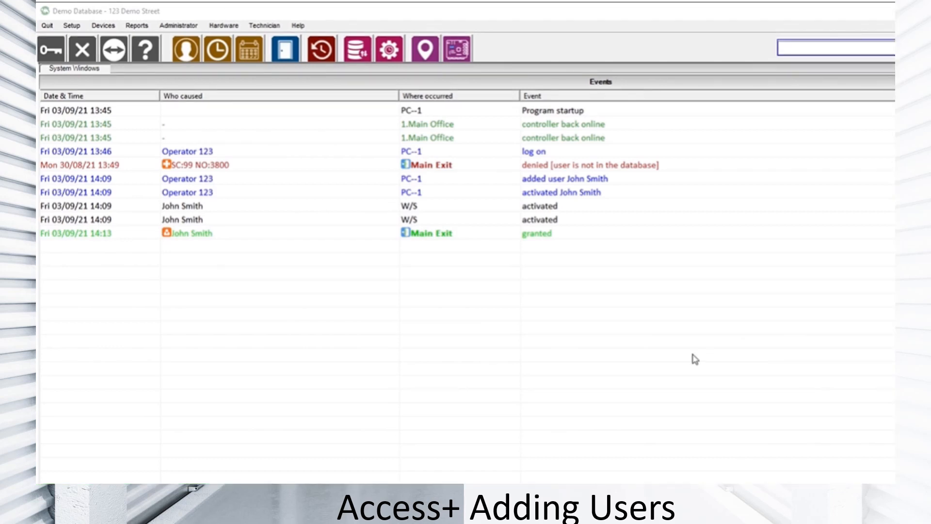
Insert a new user from the user list, entering the full name and assigning the Cleaners access group
click(68, 27)
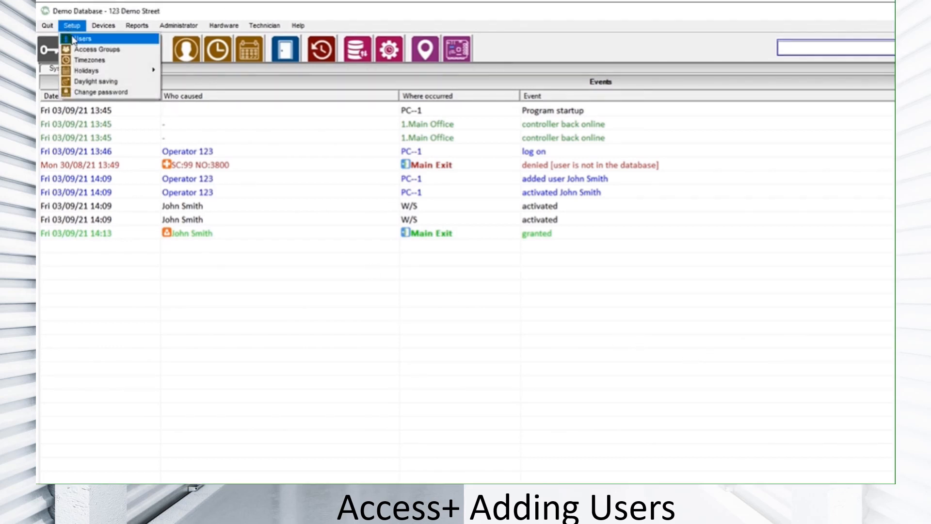
click(73, 37)
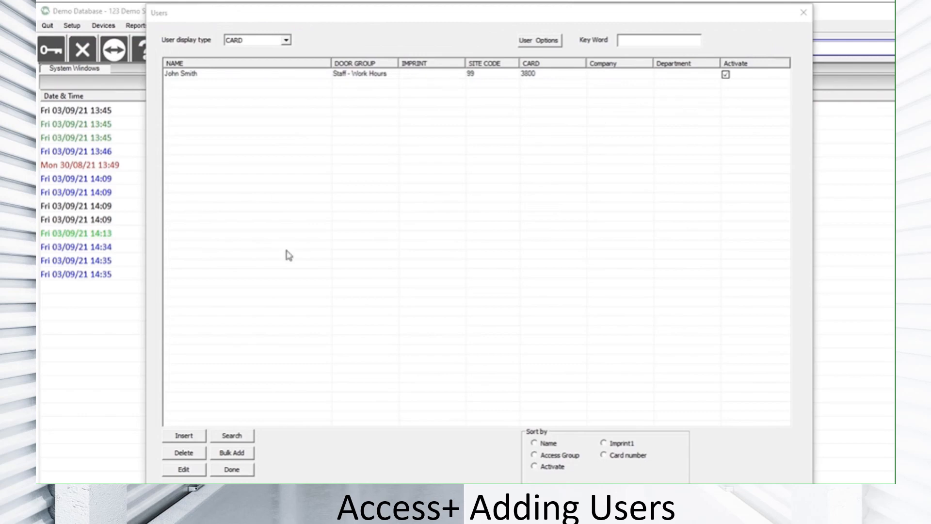
click(190, 439)
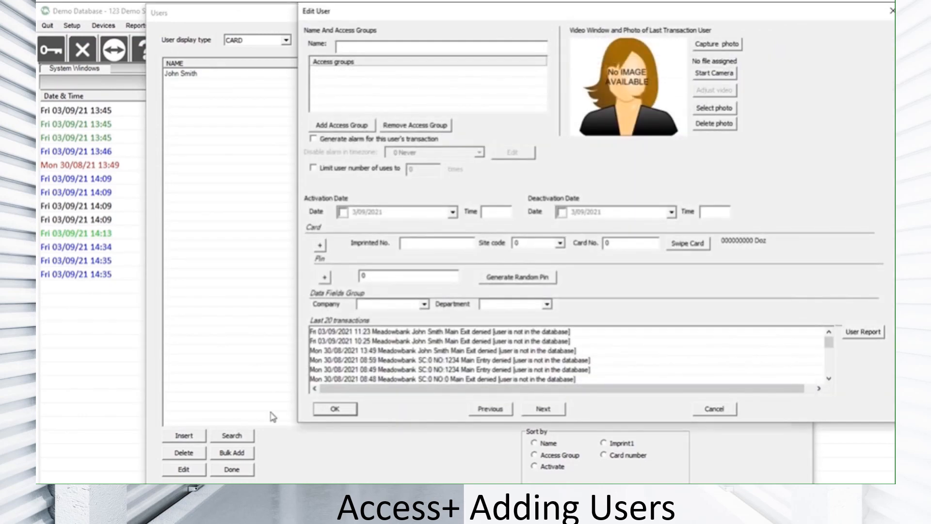
click(356, 127)
click(459, 215)
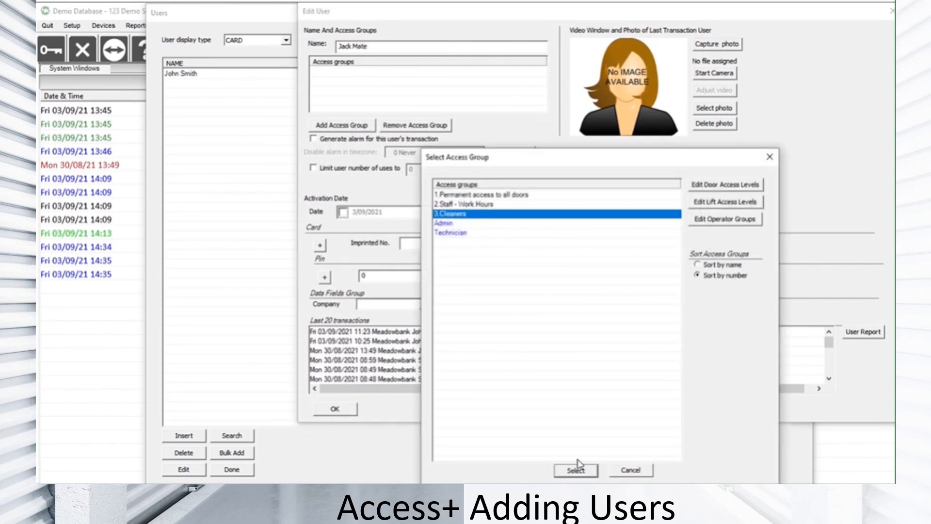
click(577, 468)
Set the new user's site code to 99, enter the card number, and save the user
double_click(526, 243)
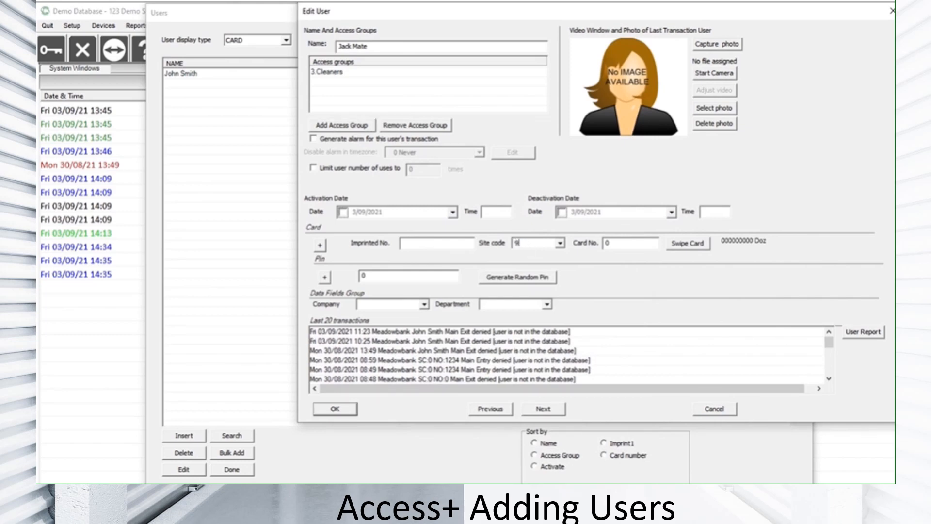
text(99)
double_click(631, 248)
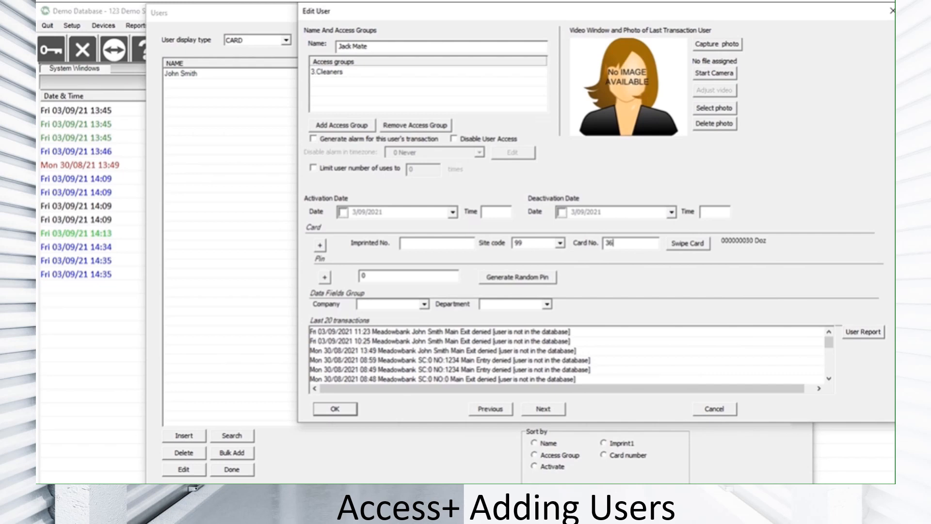
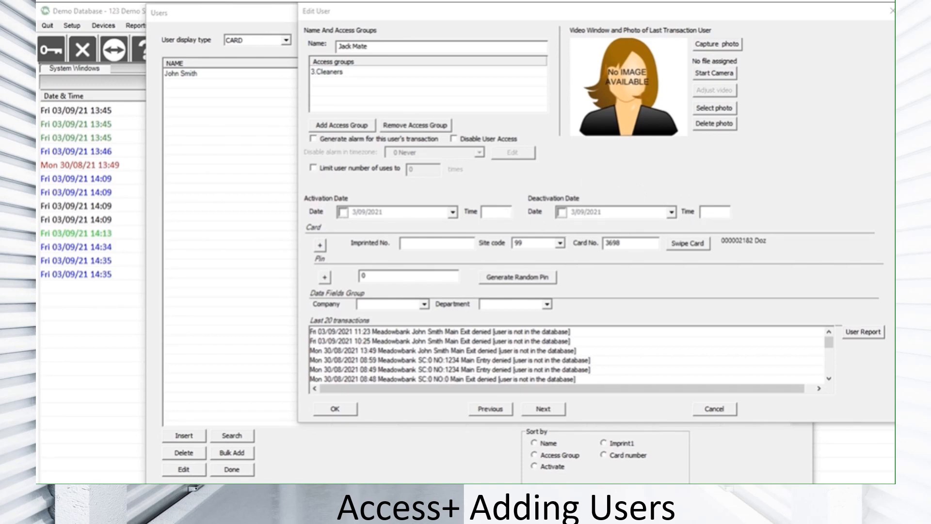
click(336, 410)
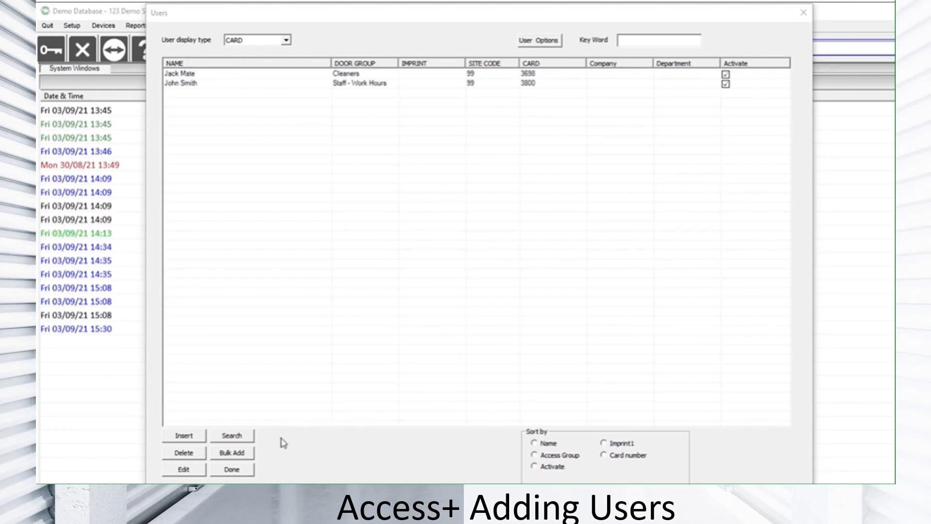
Set up a bulk add of 5 card users with site code 99, entering the starting card number
click(240, 456)
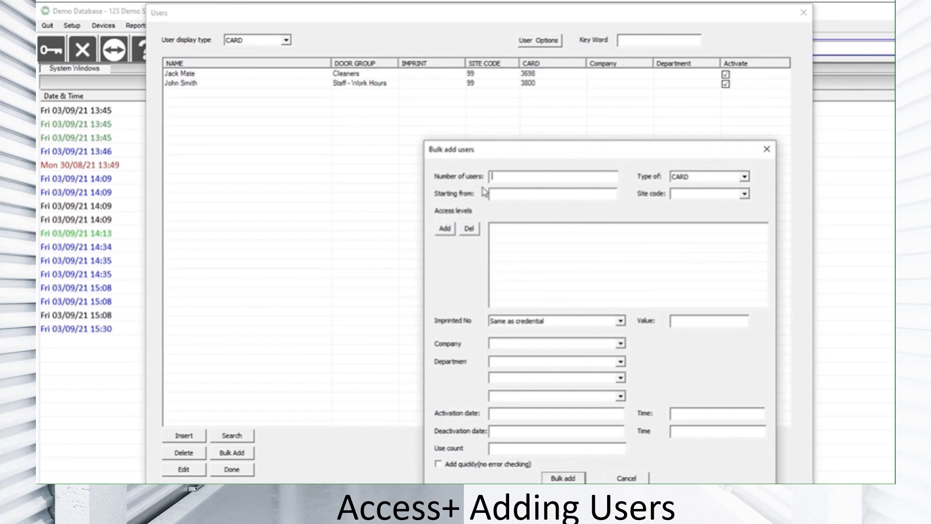
click(516, 177)
text(5)
click(515, 192)
Assign the Staff - Work Hours access group to the bulk users and run the bulk add
click(445, 229)
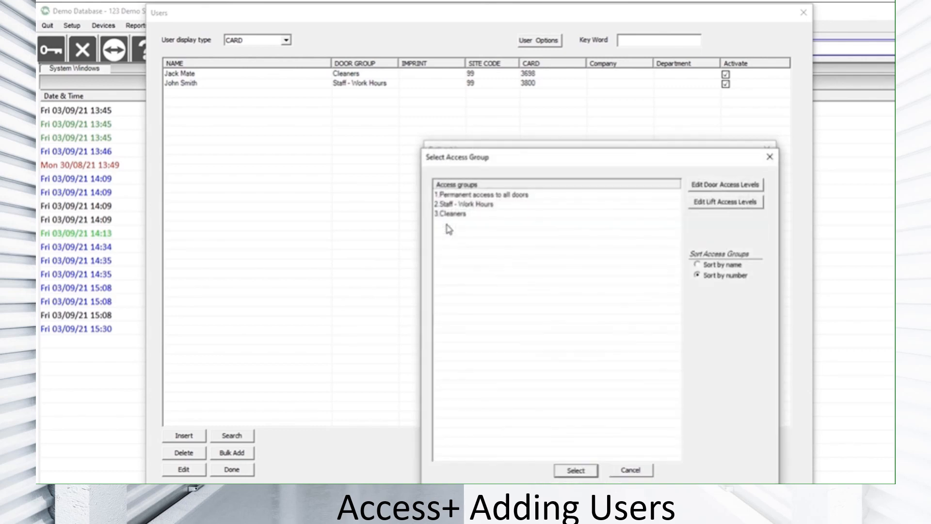
click(473, 204)
click(576, 471)
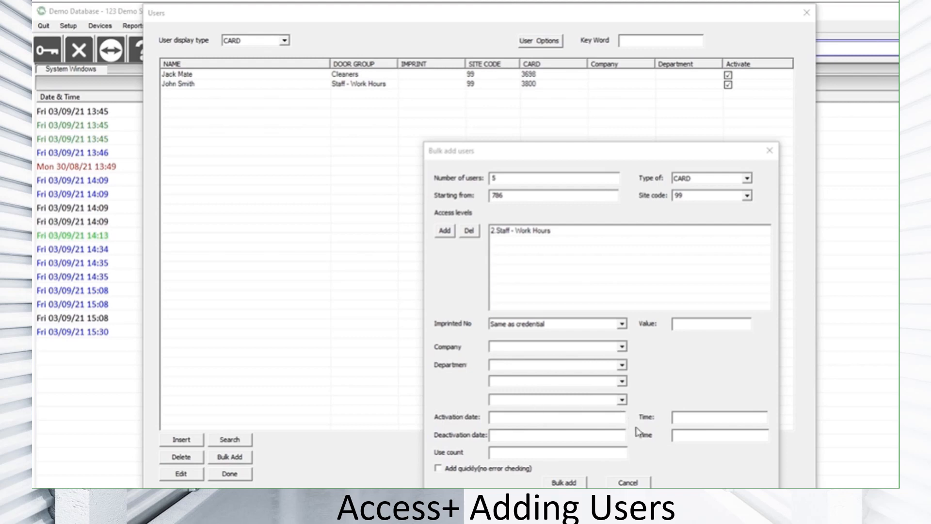
click(563, 482)
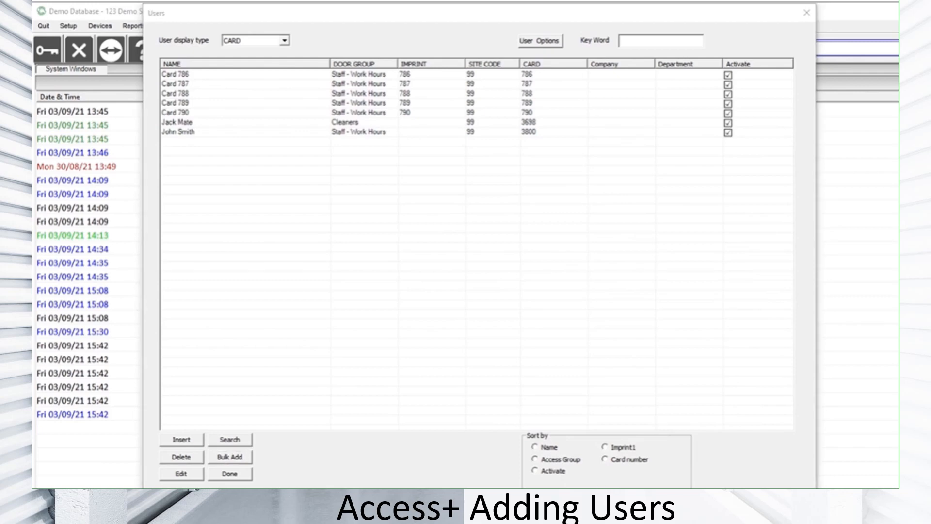
Replace the placeholder name of the first bulk-added card user with the person's full name and save it
click(182, 79)
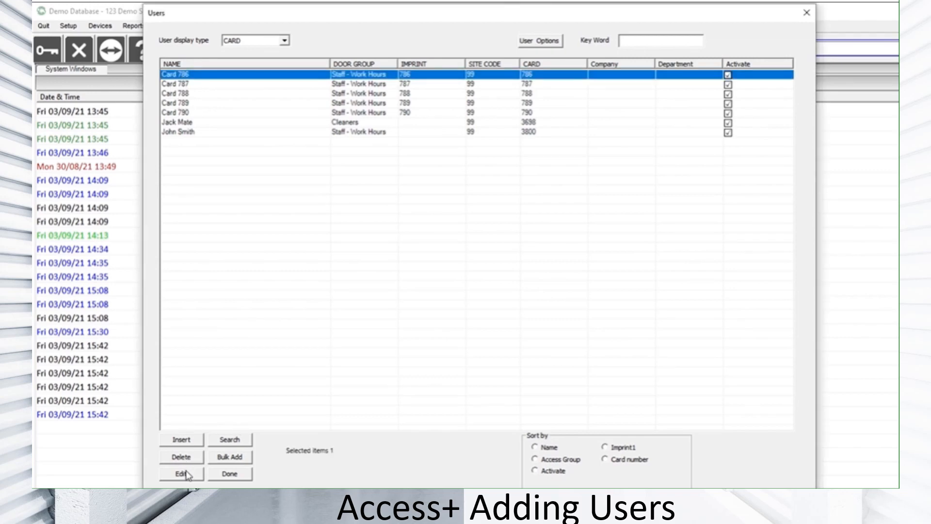
click(182, 473)
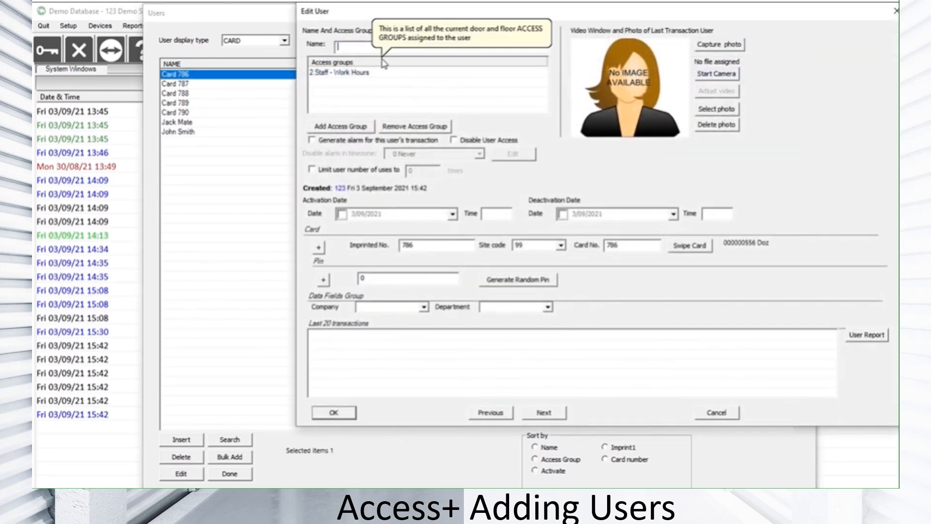
text(Jane Doe)
click(334, 414)
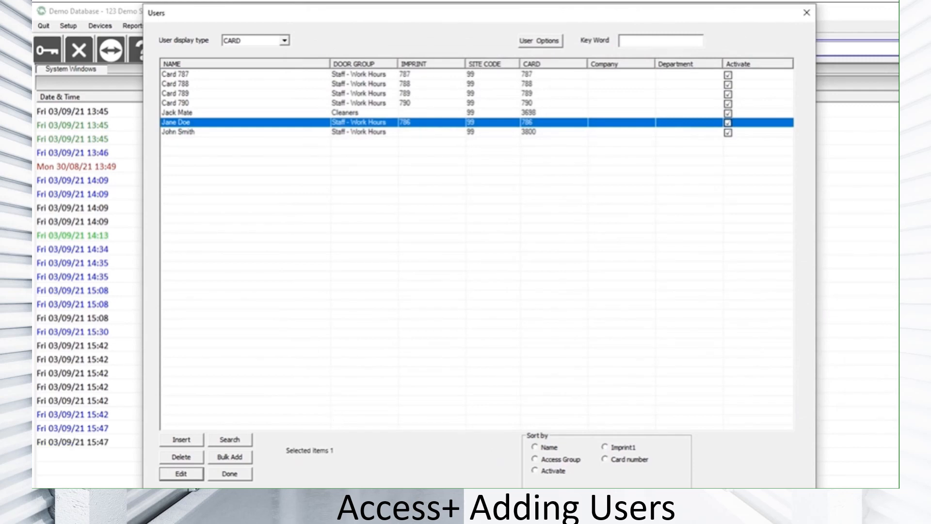